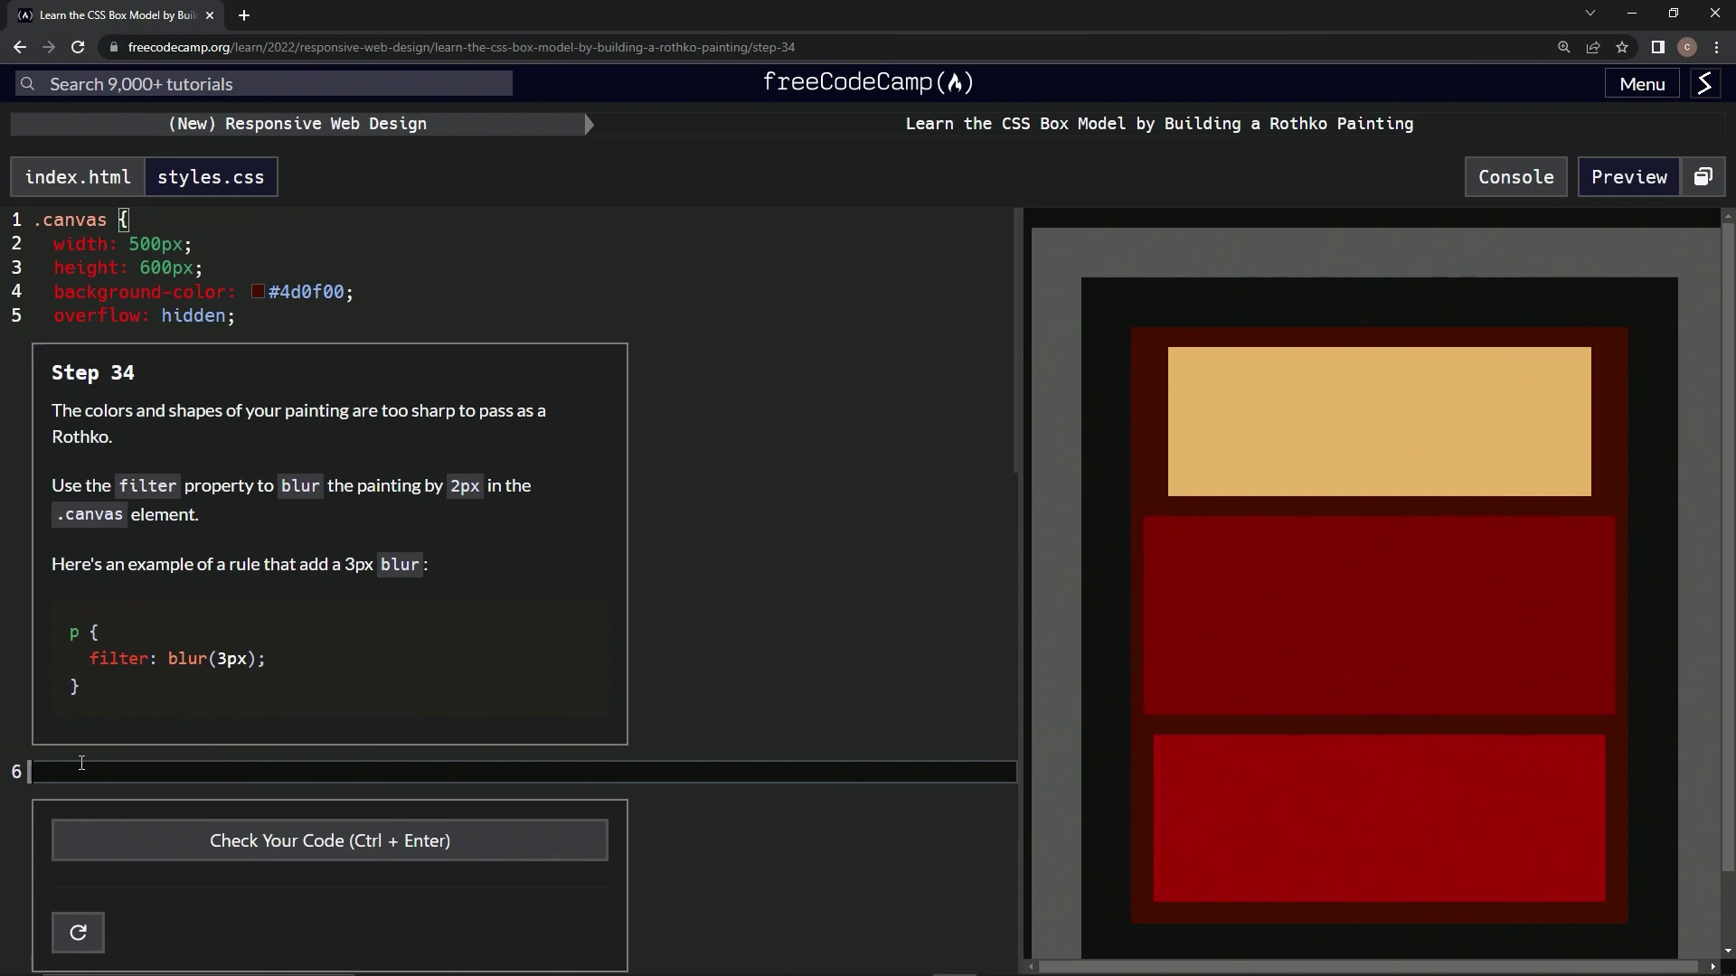
pyautogui.write('filter:')
pyautogui.write(' blur')
pyautogui.write('(2')
pyautogui.write('px);')
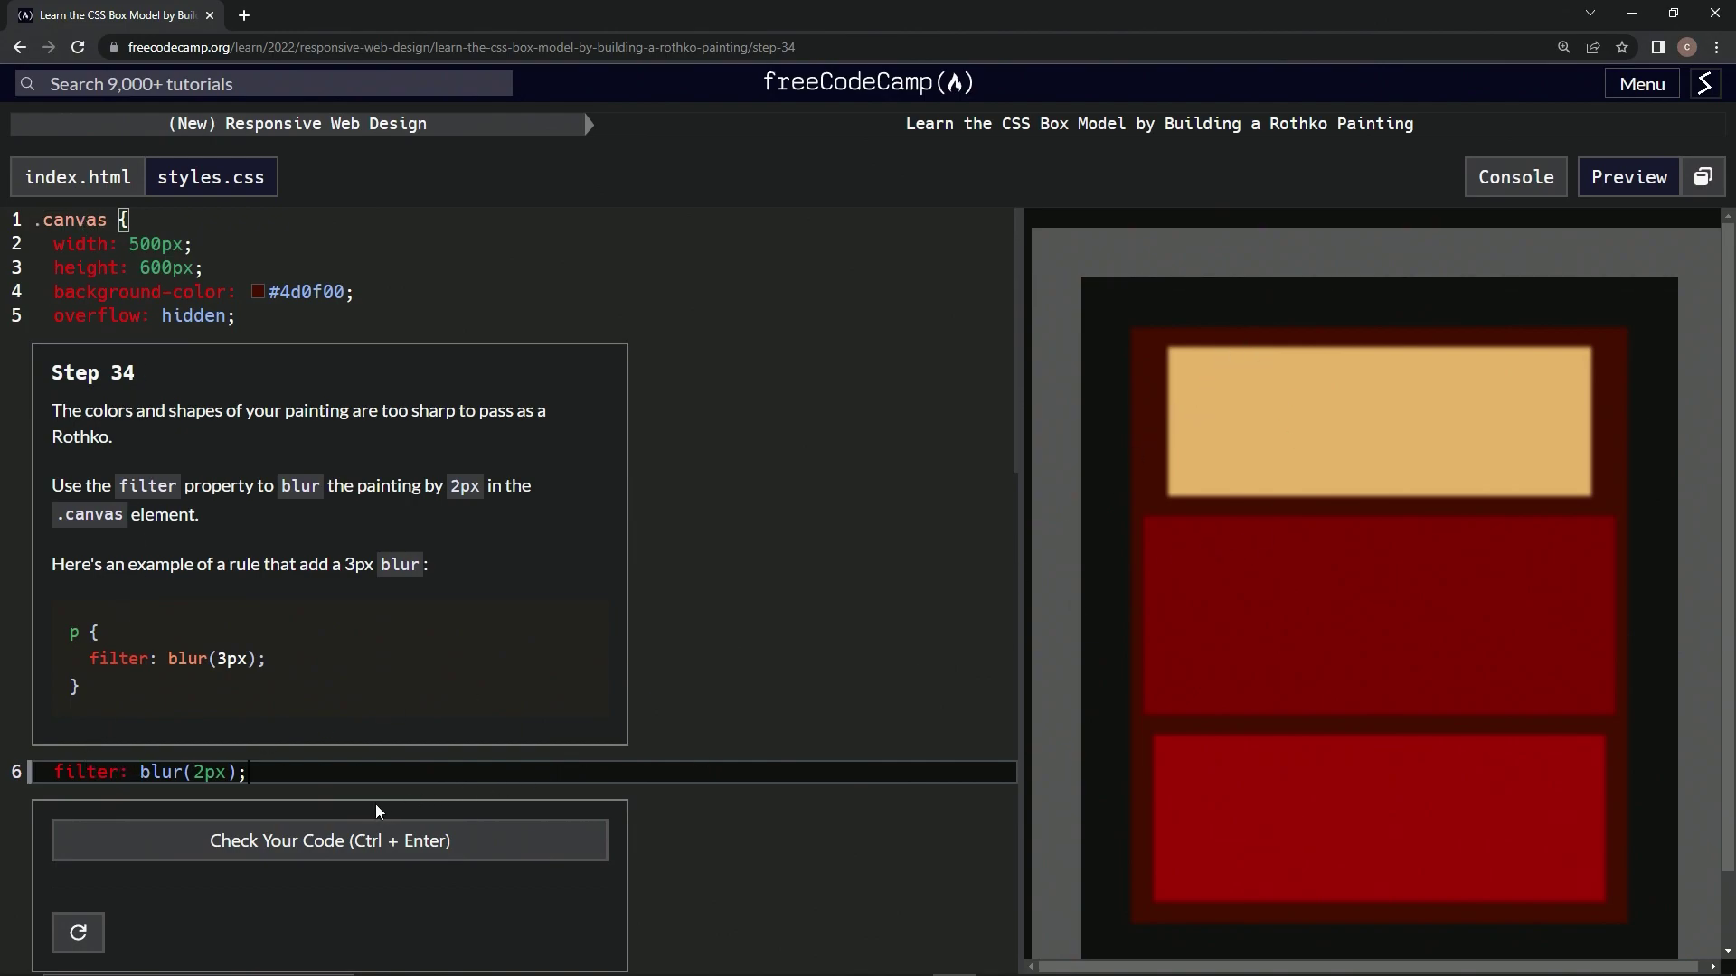
# Check and submit the 2px .canvas blur solution to reach Step 35.
pyautogui.click(321, 839)
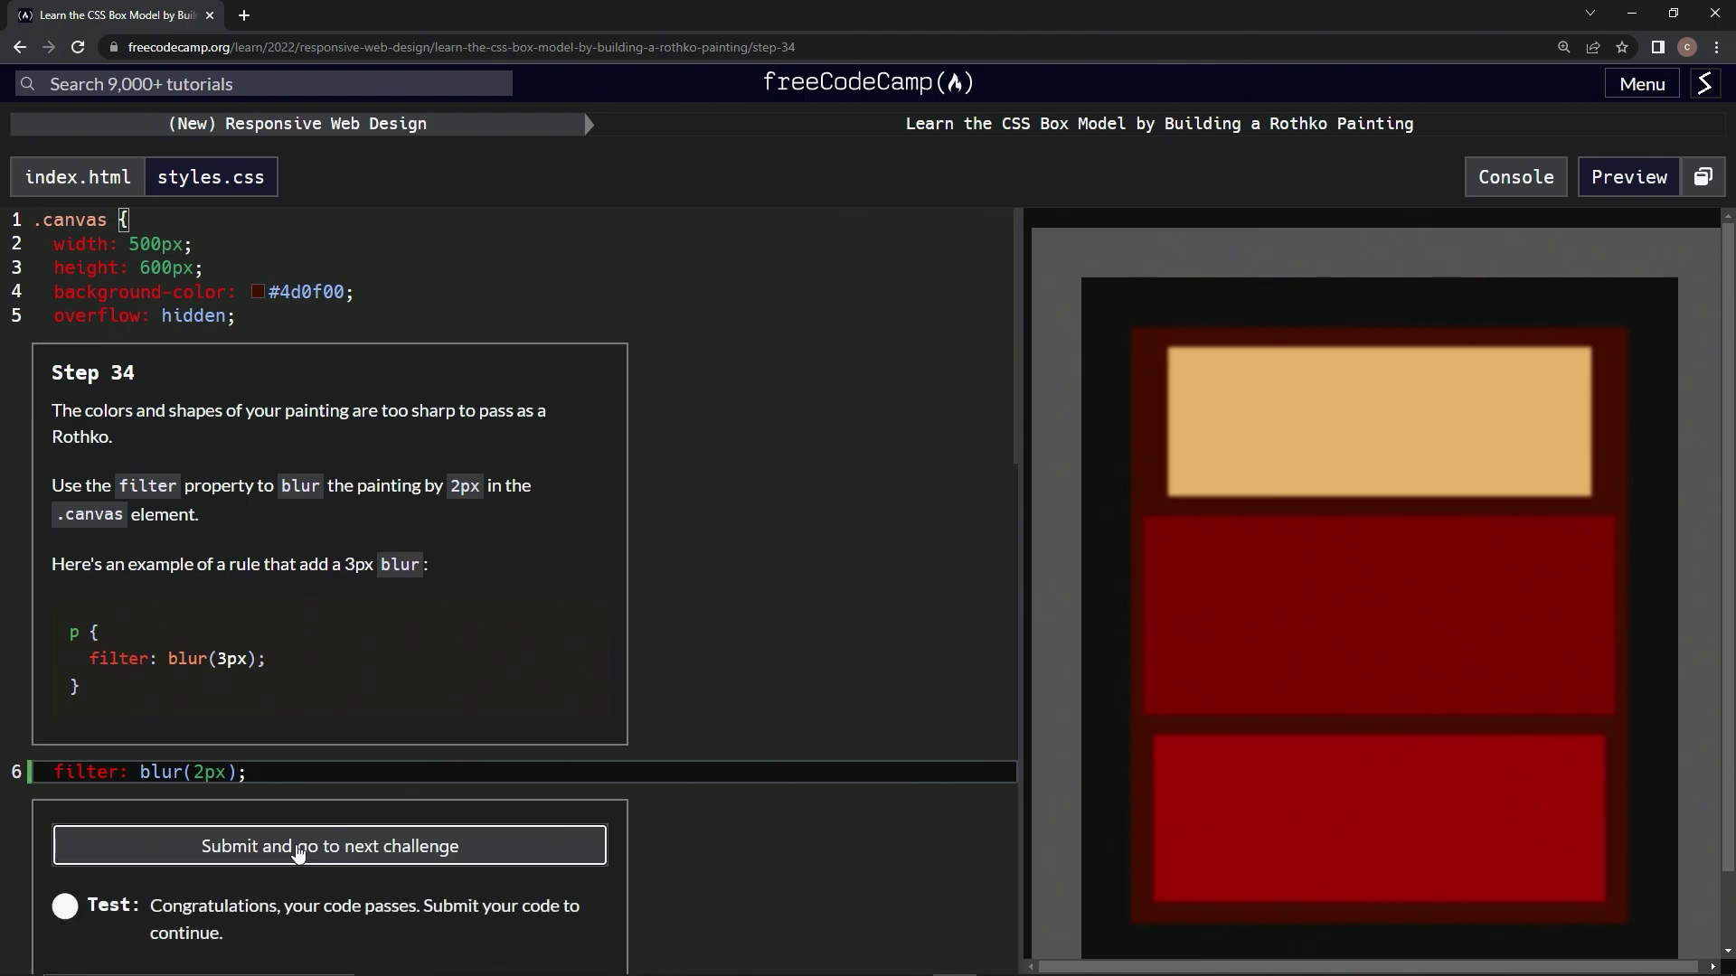
pyautogui.click(298, 846)
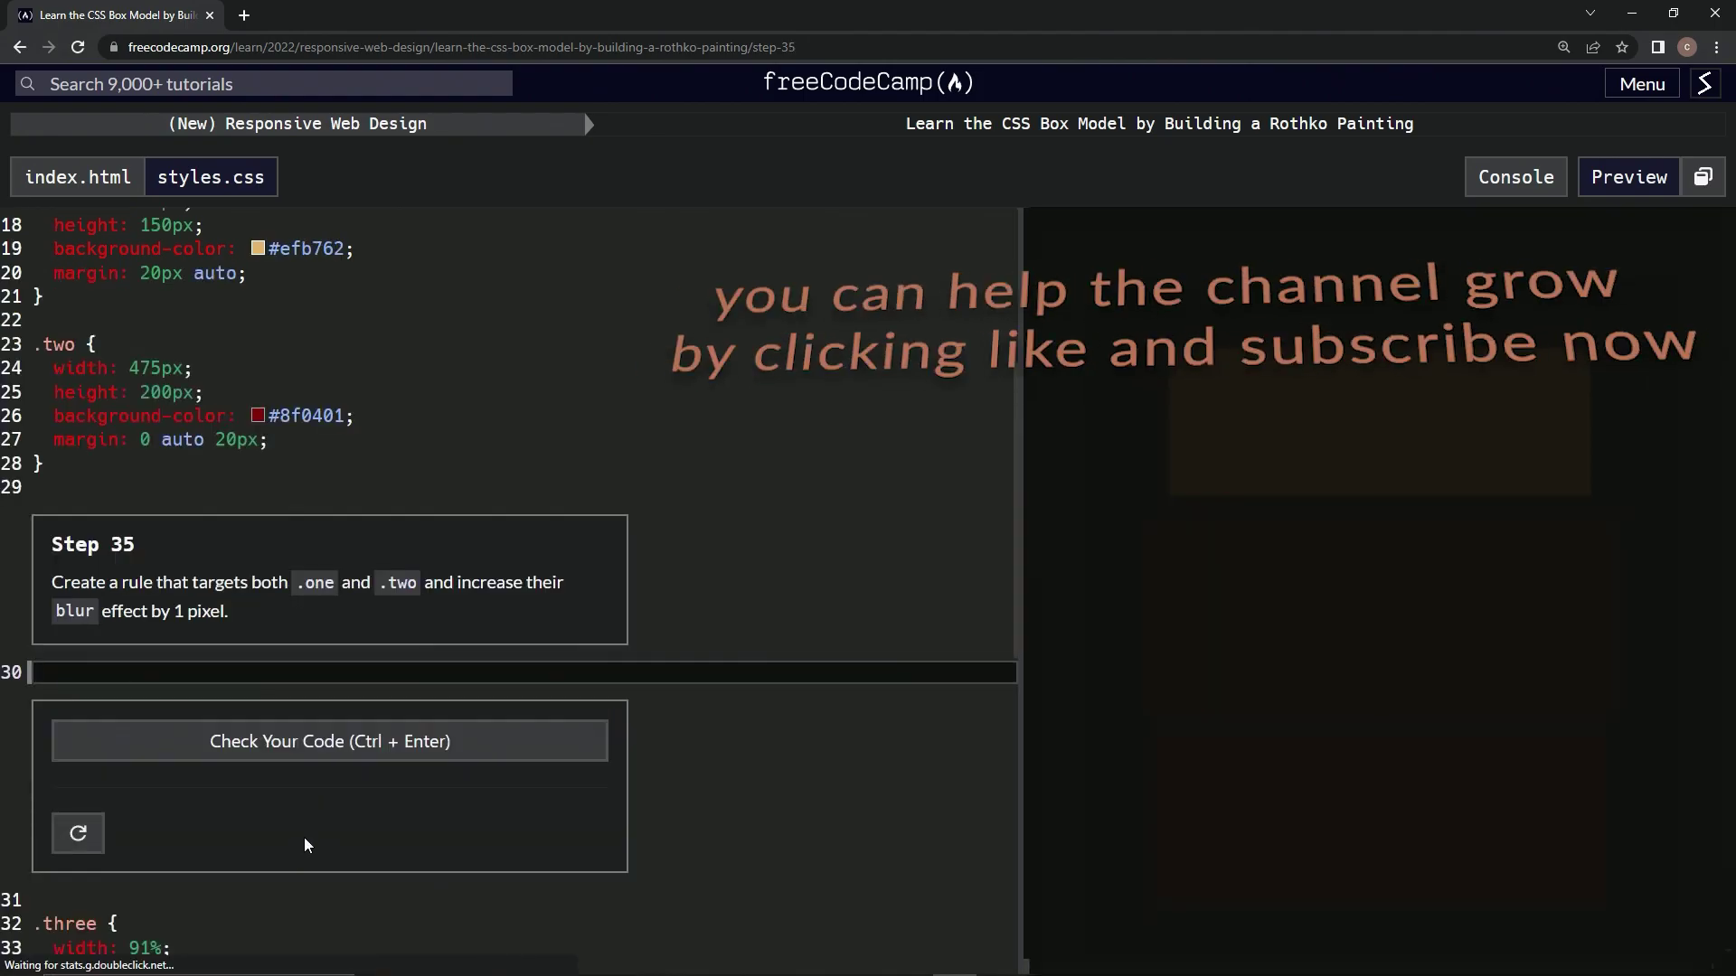